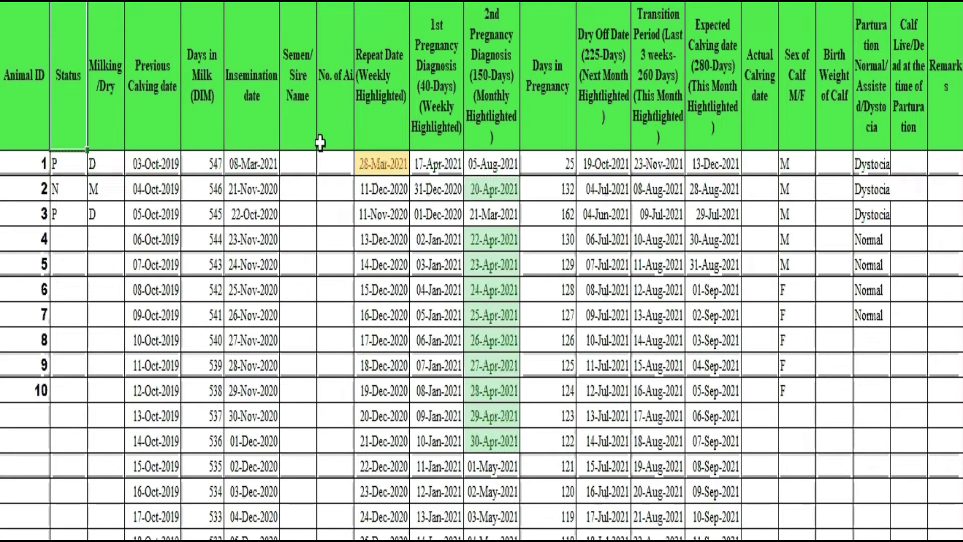
- Enter 1 as the No. of Ai for animal 1 and update that entry to 2
left_click(333, 171)
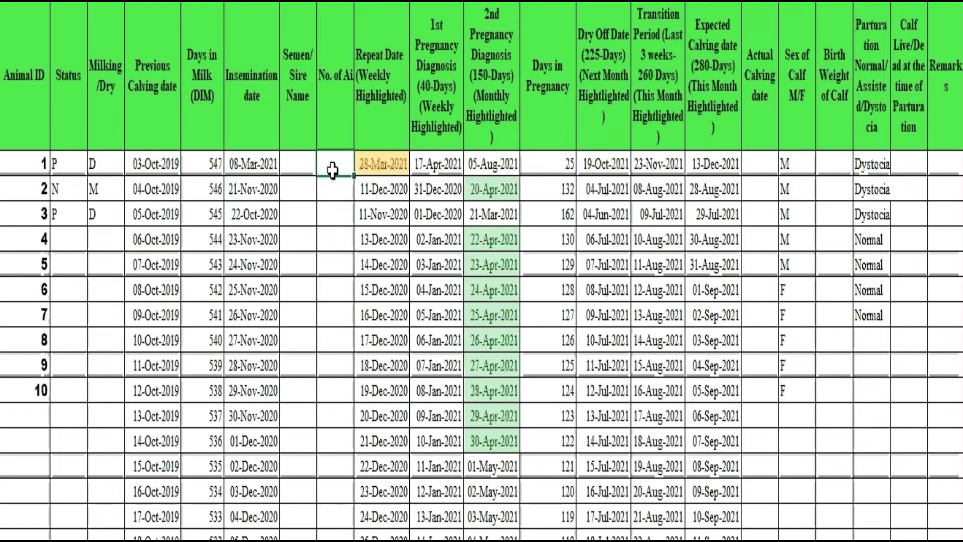
type("1")
key("Return")
left_click(338, 162)
type("2")
key("Return")
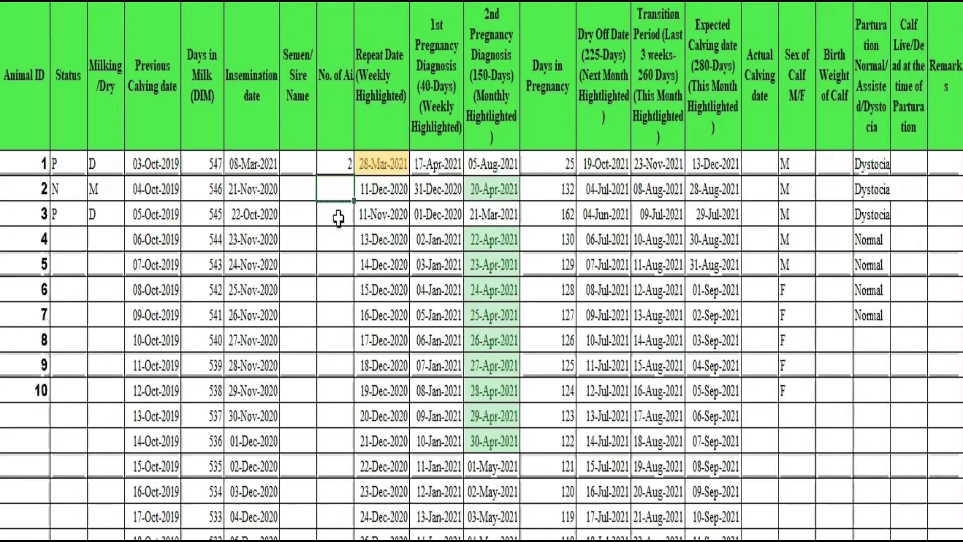
- Examine the first animals' No. of Ai, Repeat Date, 1st Pregnancy Diagnosis and Days in Pregnancy entries
left_click(330, 160)
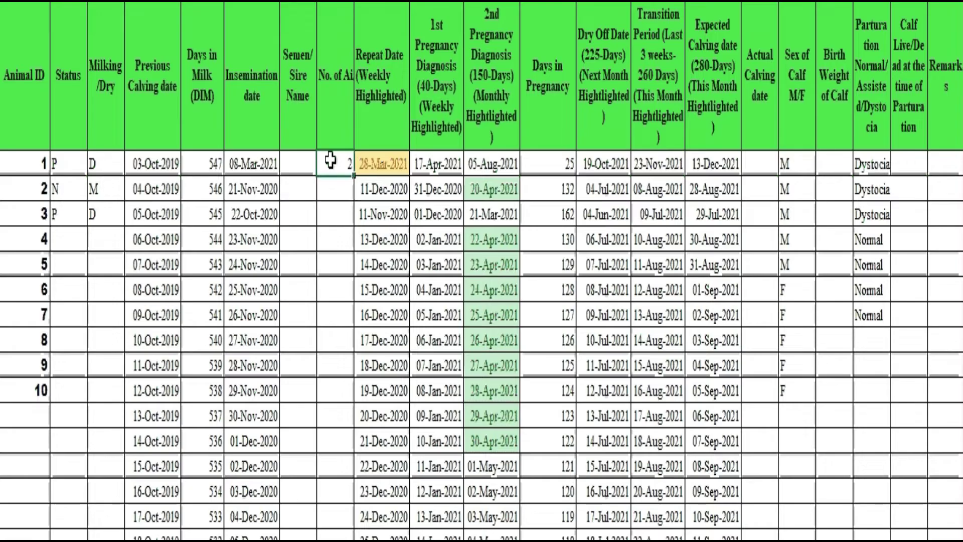
left_click(331, 197)
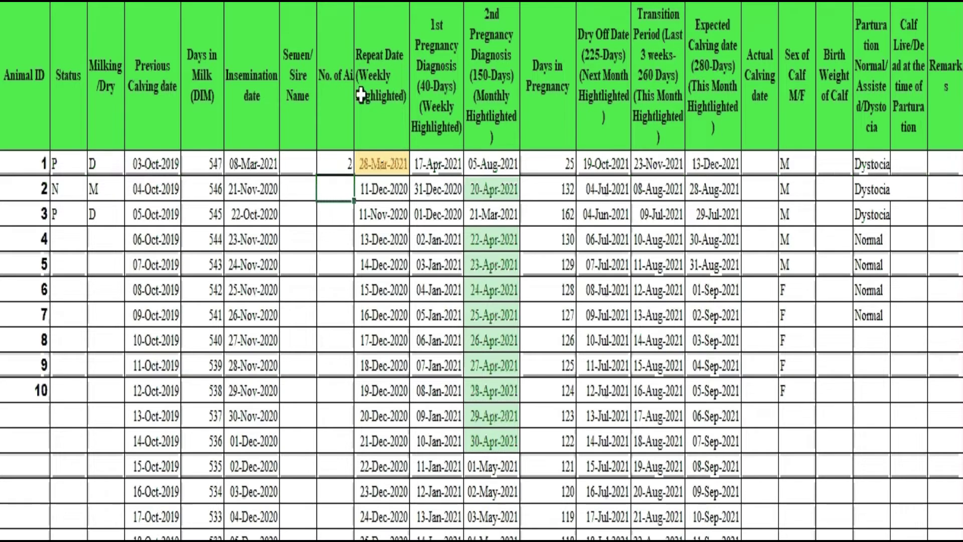
left_click(381, 167)
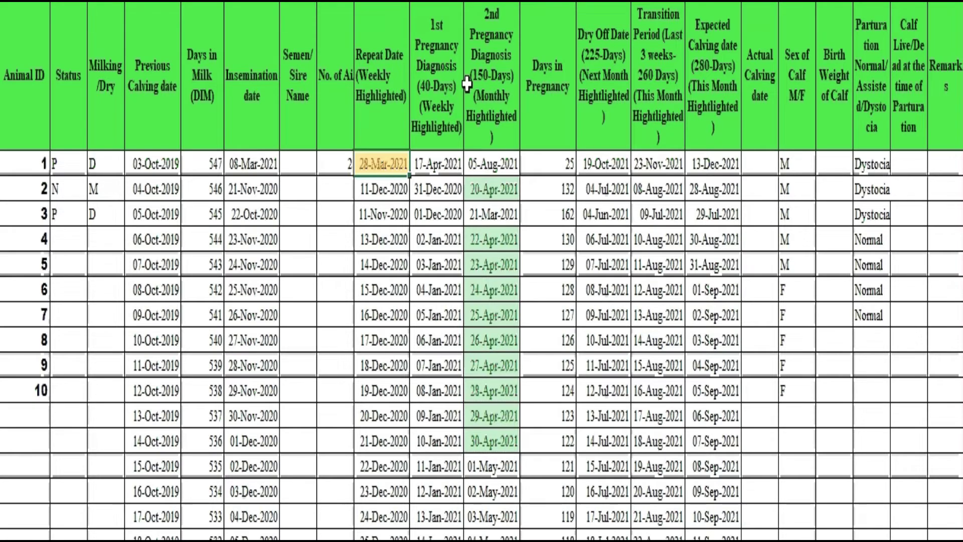
left_click(446, 73)
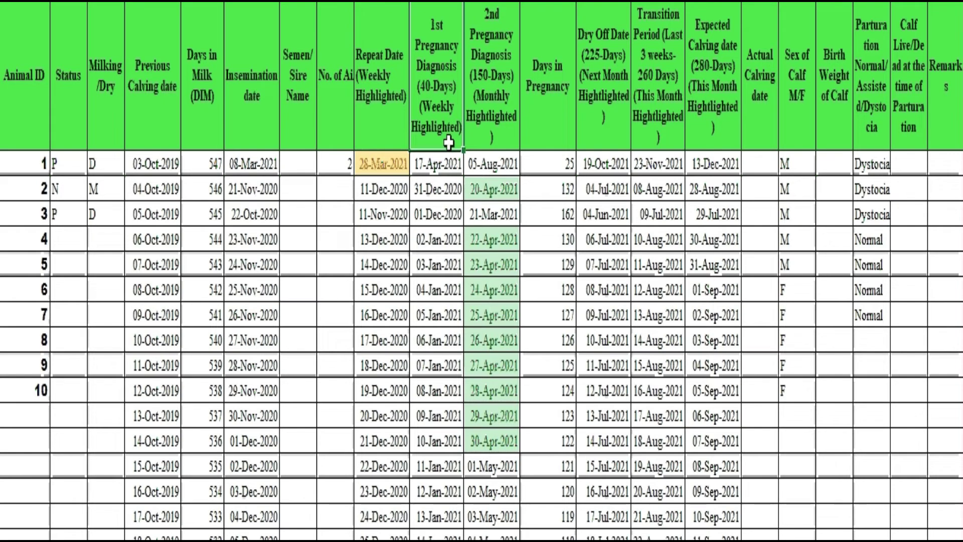
left_click(440, 186)
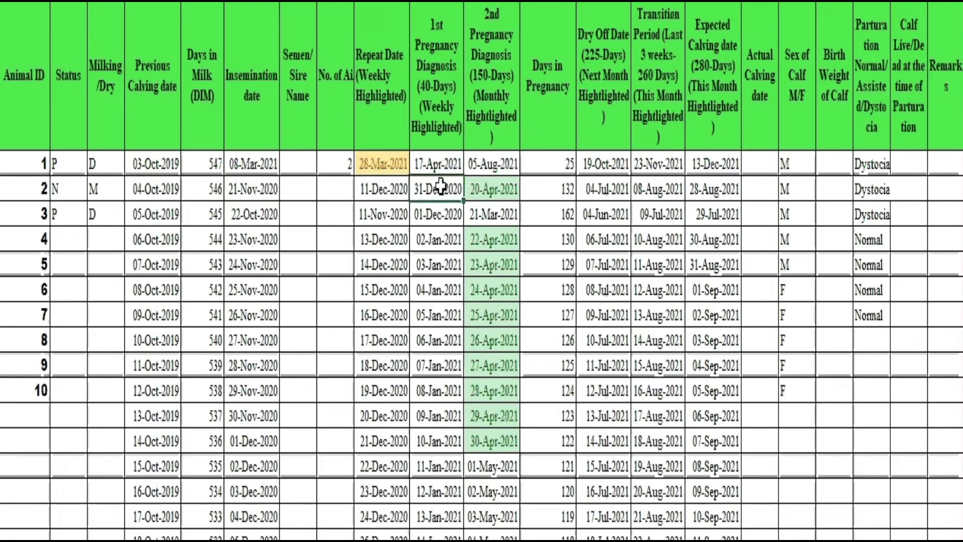
left_click(439, 166)
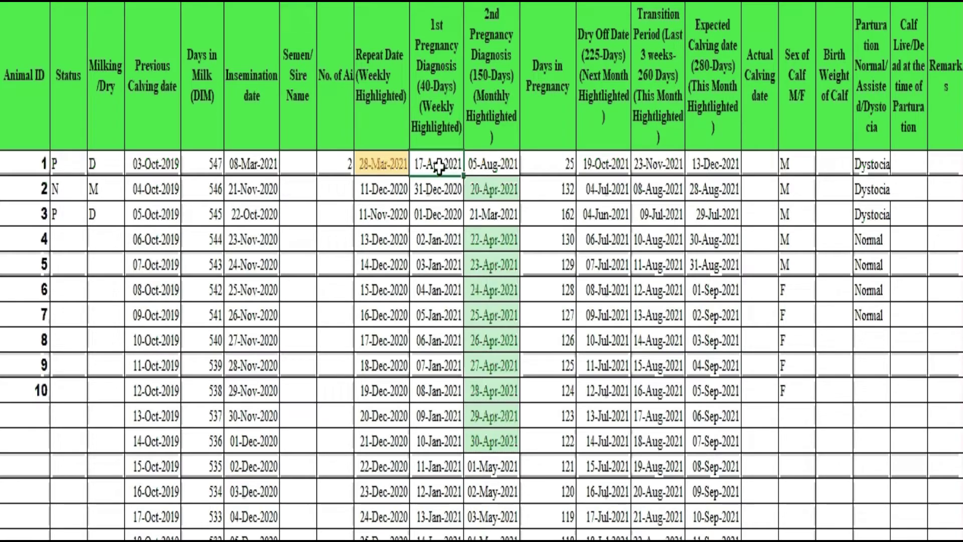
left_click(439, 199)
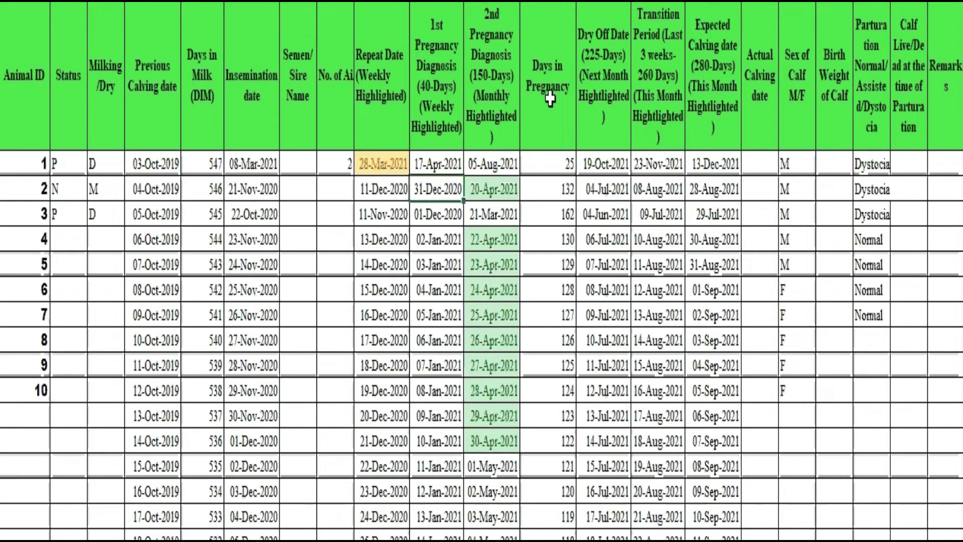
left_click(551, 169)
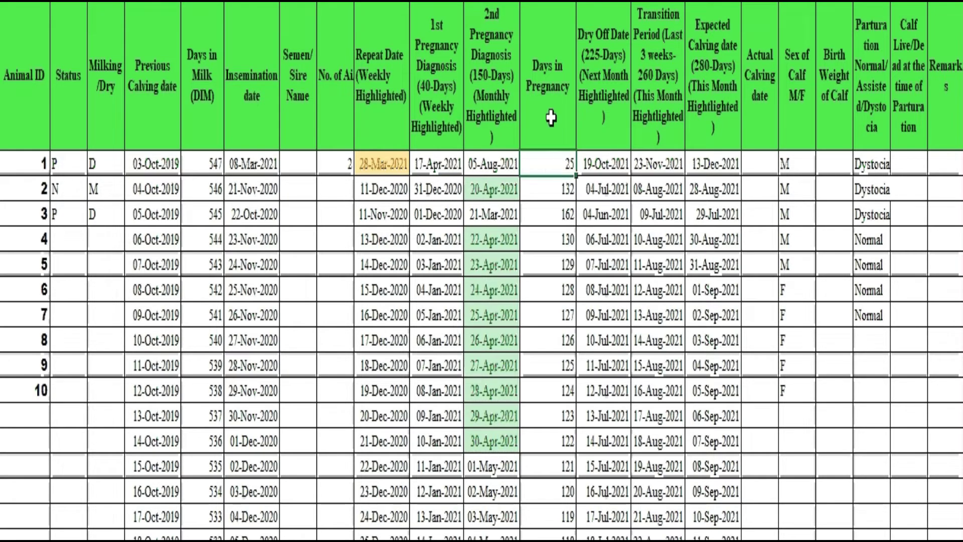
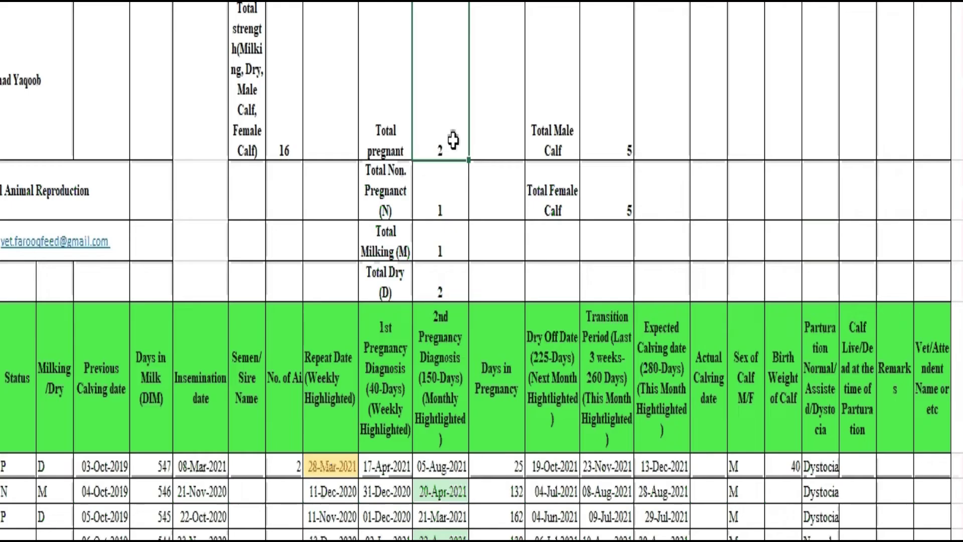
- Review the herd summary totals for non-pregnant, milking and dry animals and for male and female calves
left_click(393, 188)
left_click(441, 191)
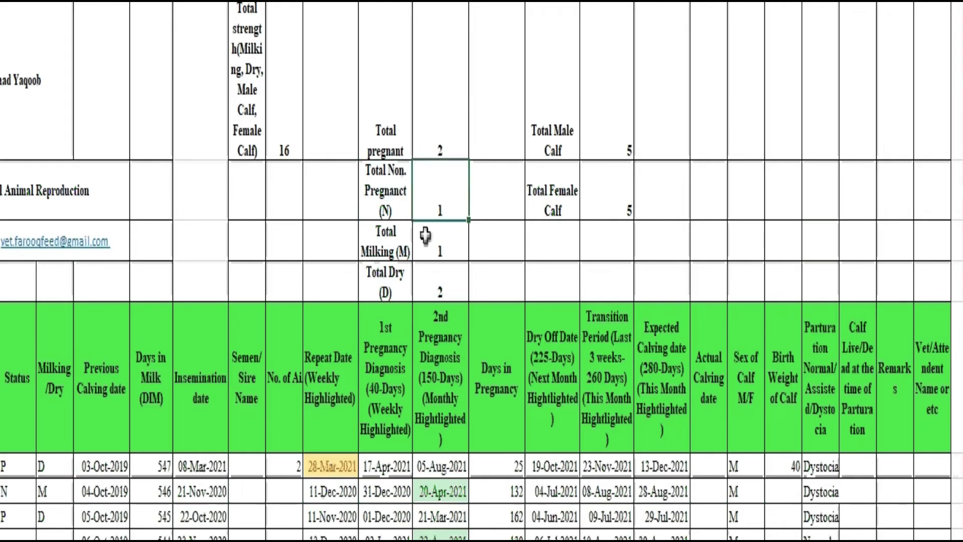
left_click(425, 258)
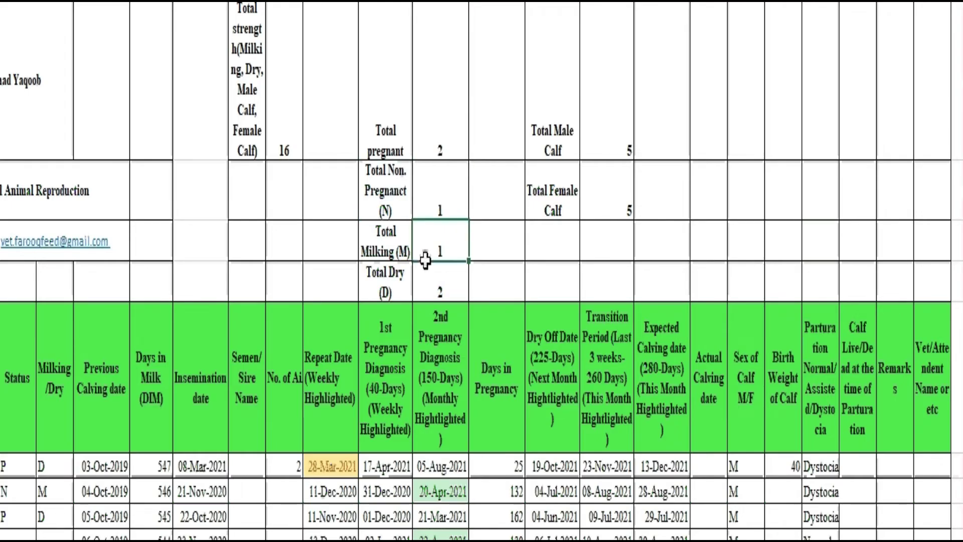
left_click(430, 295)
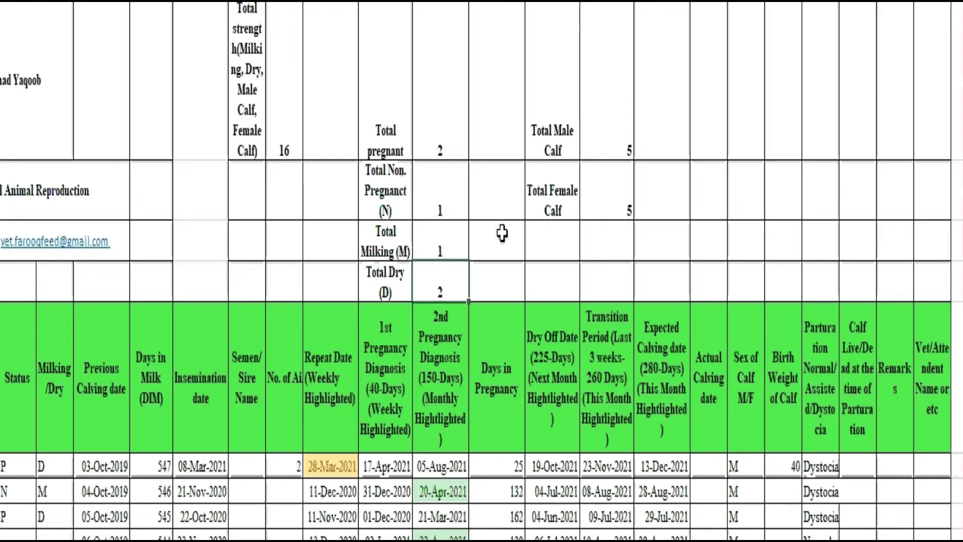
left_click(553, 140)
left_click(552, 198)
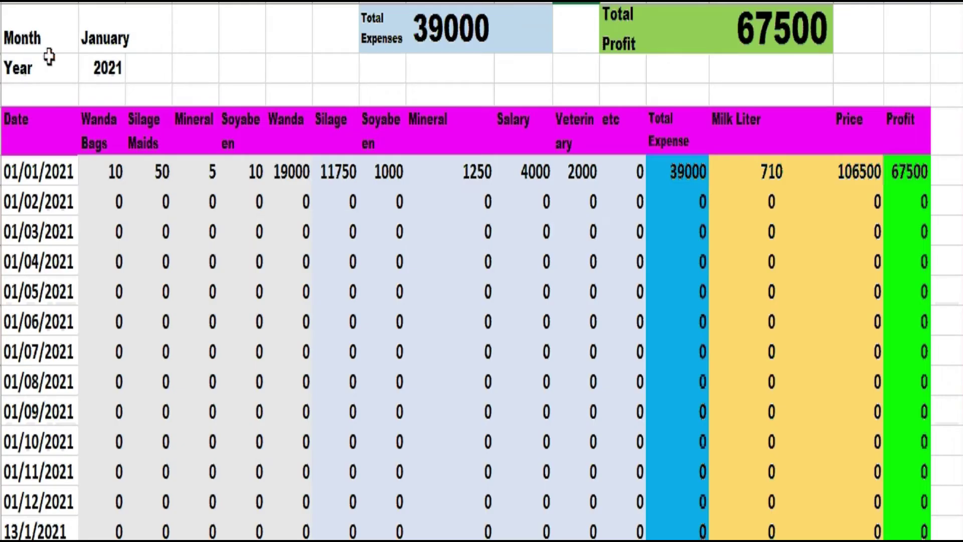
- Examine the feed quantity columns for 01/01/2021 on the January expense sheet: Wanda Bags, Silage Maids, Mineral and Soyabeen
key("Down")
left_click(89, 182)
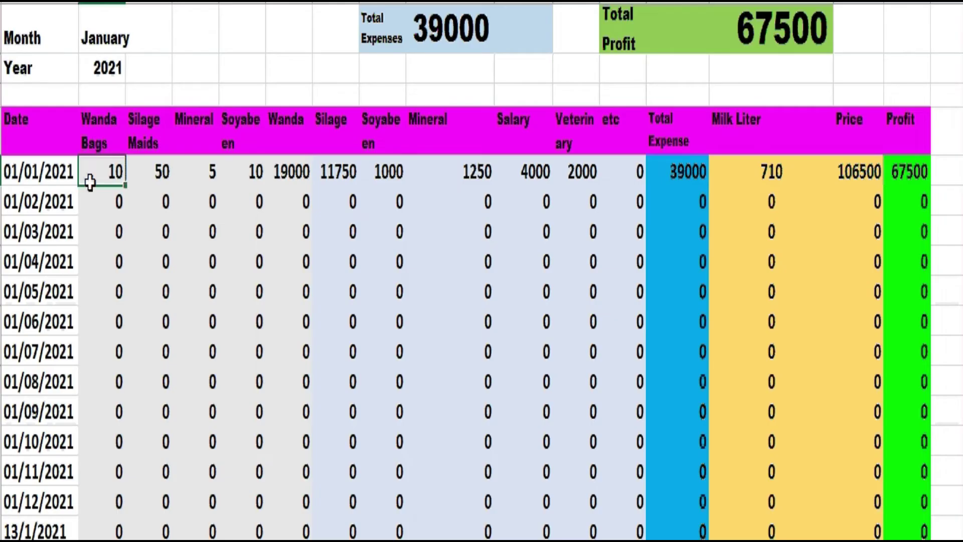
left_click(88, 148)
left_click(152, 158)
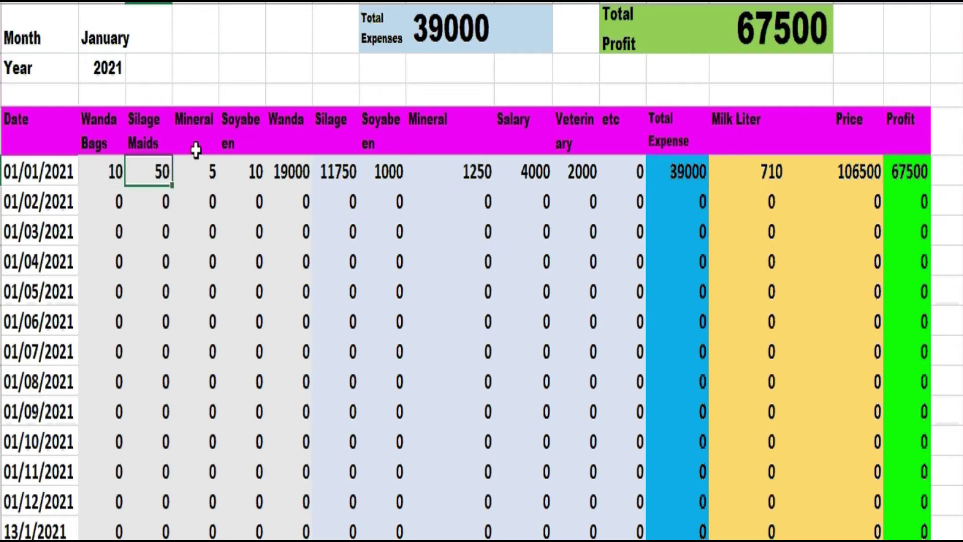
left_click(197, 151)
left_click(251, 144)
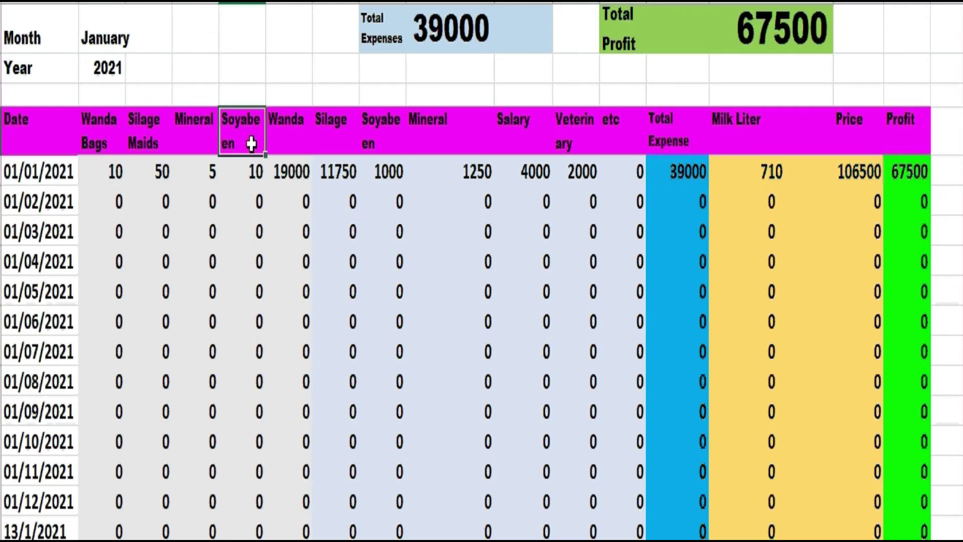
left_click(279, 145)
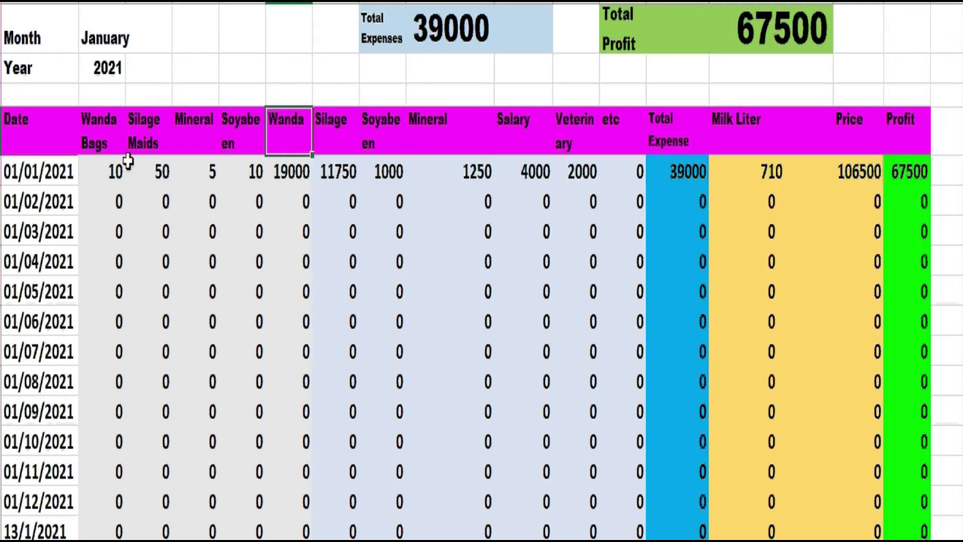
left_click(110, 161)
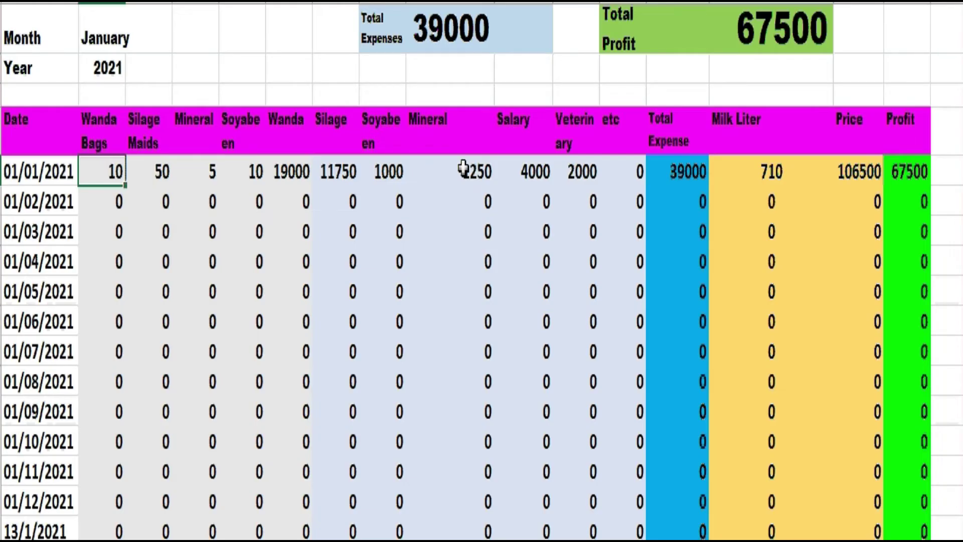
- Review the 01/01/2021 cost entries from Wanda, Silage, Soyabeen and Mineral through Salary, Veterinary, etc and Total Expense
left_click(293, 171)
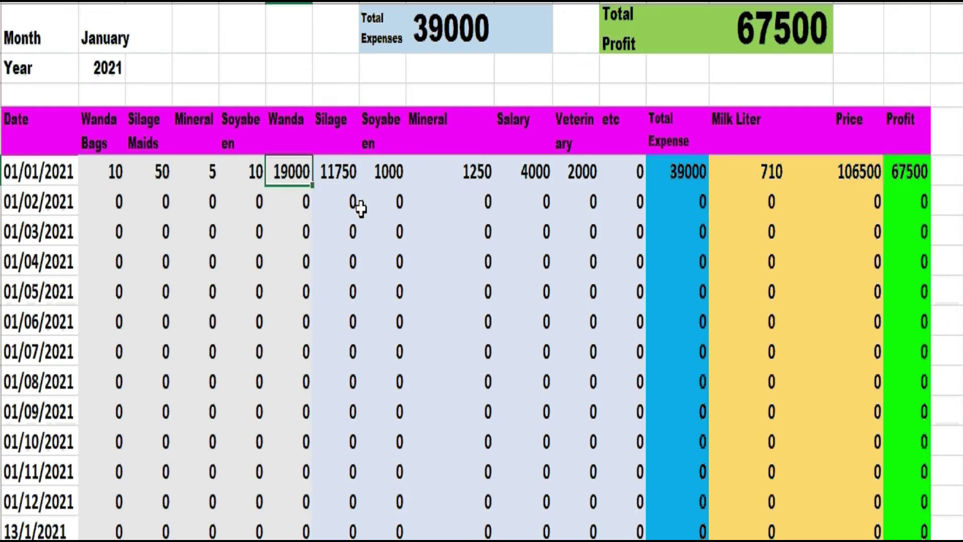
left_click(345, 182)
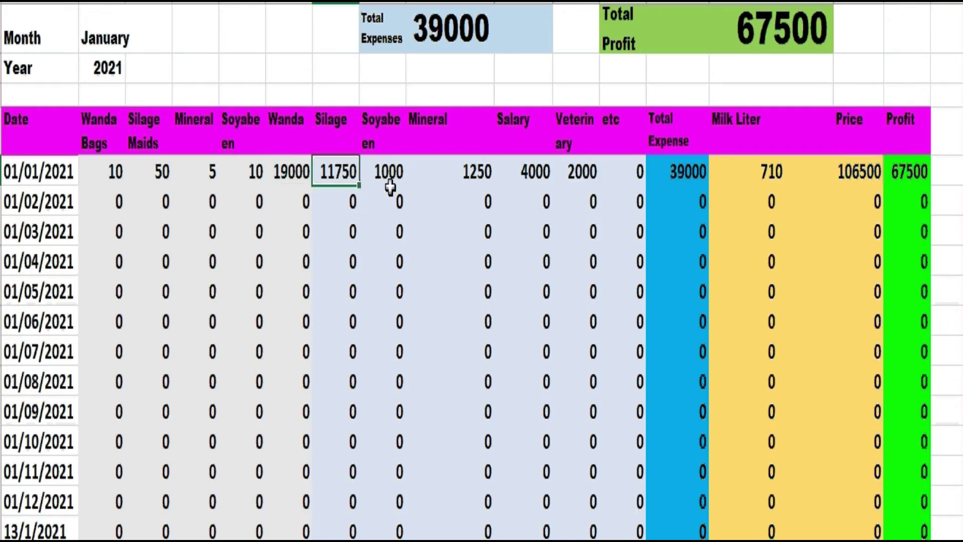
left_click(390, 173)
left_click(432, 173)
left_click(522, 173)
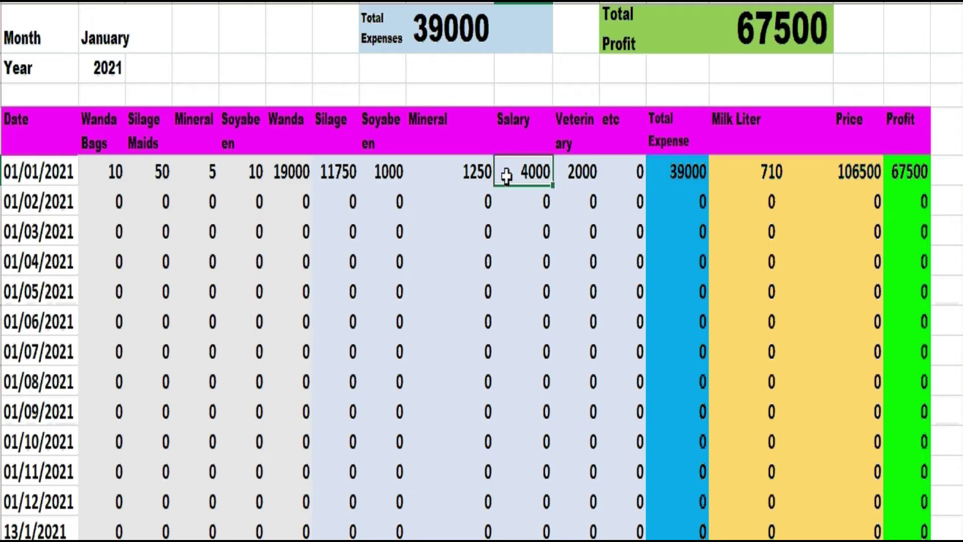
left_click(571, 173)
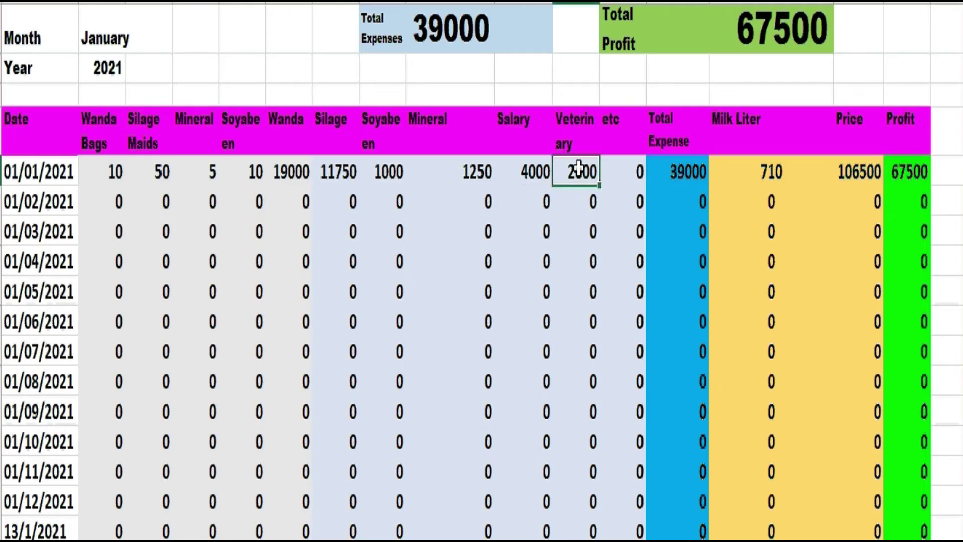
left_click(584, 254)
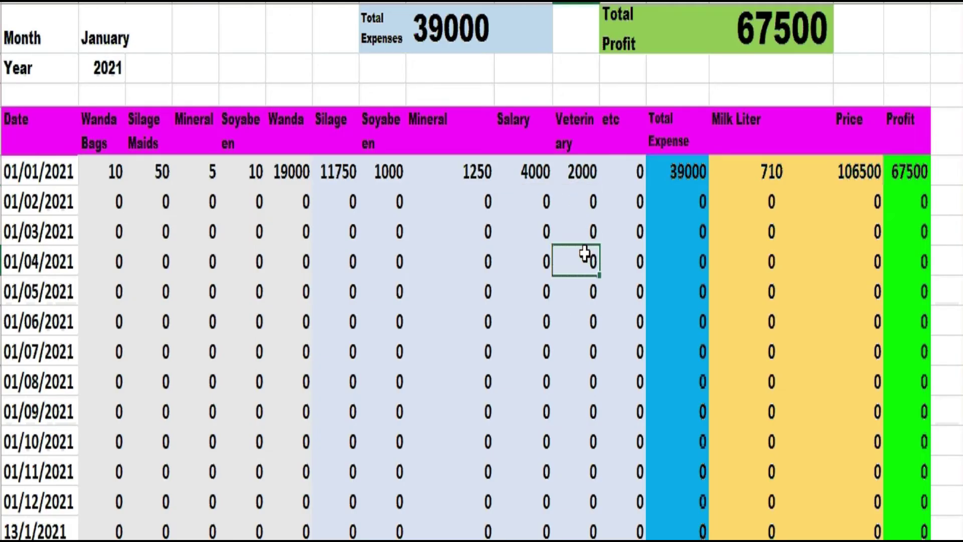
left_click(631, 169)
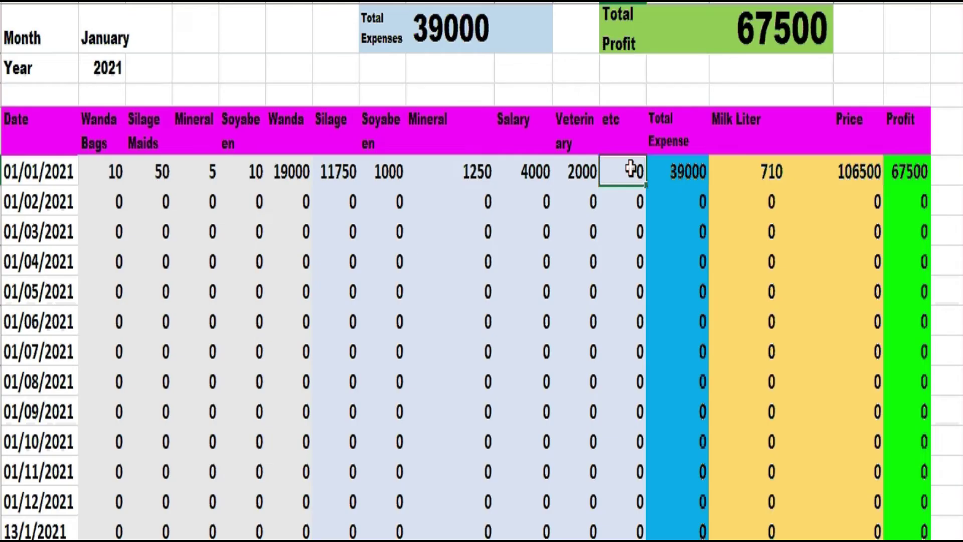
left_click(622, 125)
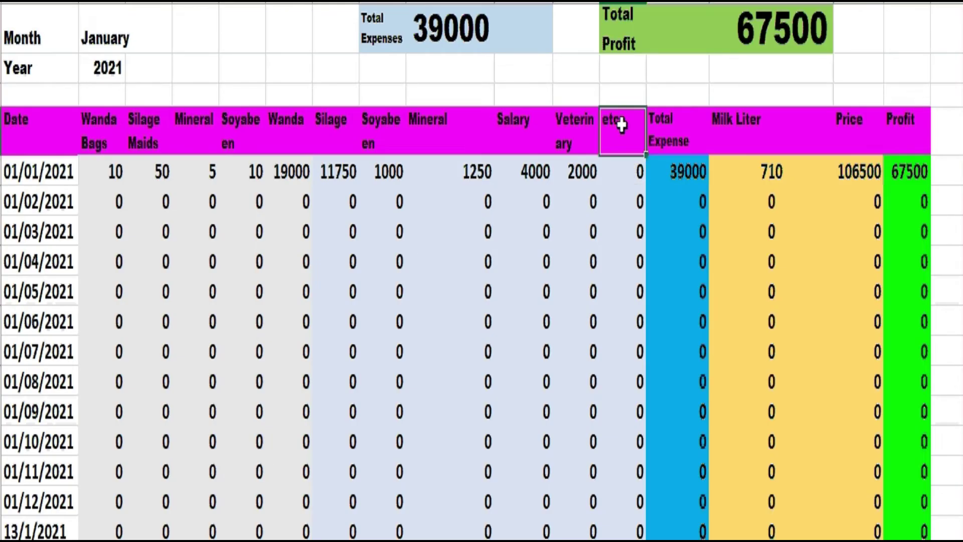
left_click(622, 169)
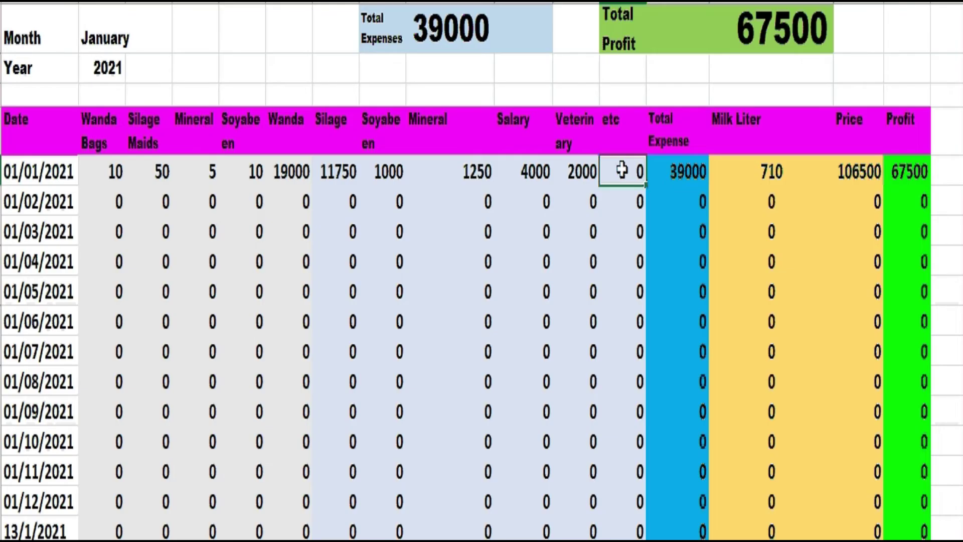
left_click(669, 170)
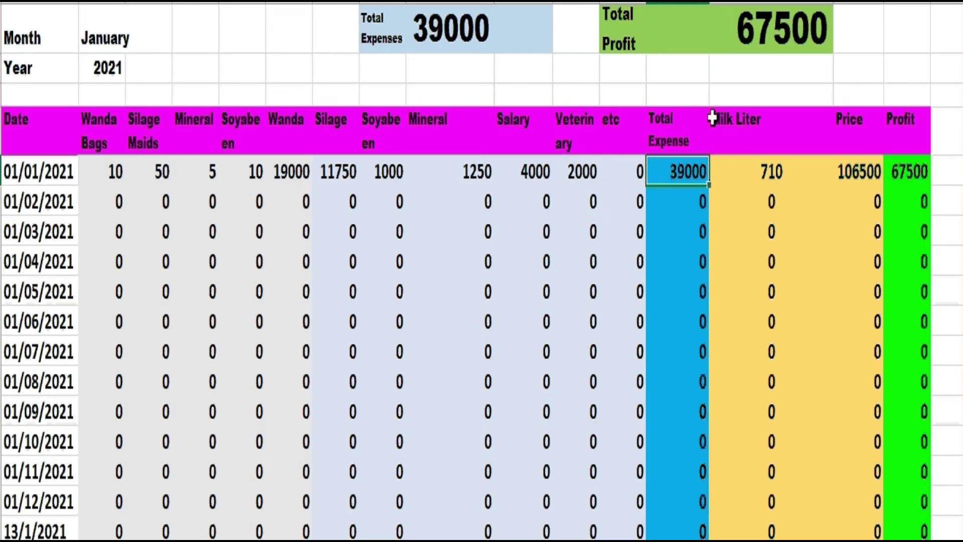
- Examine the Milk Liter, Price and Profit entries for 01/01/2021
left_click(750, 174)
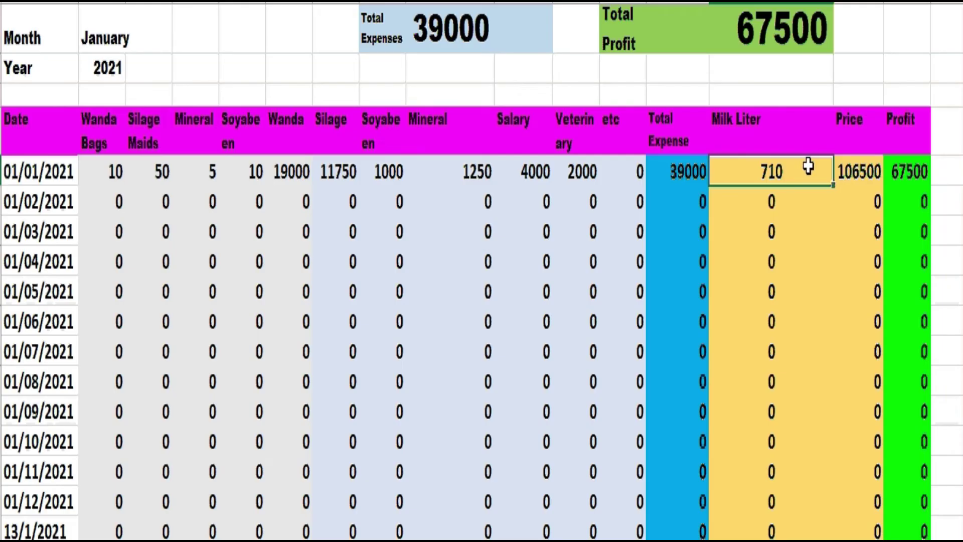
left_click(868, 171)
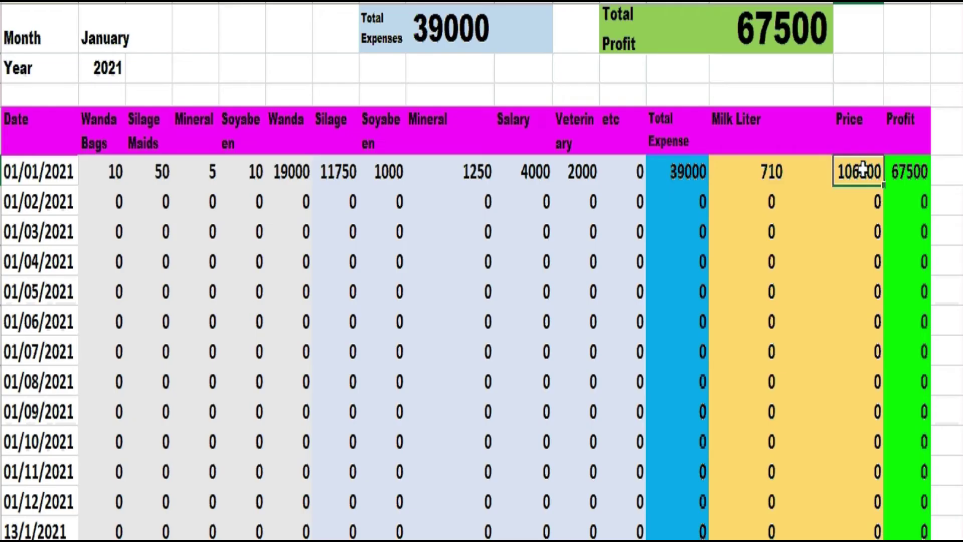
left_click(668, 190)
left_click(904, 183)
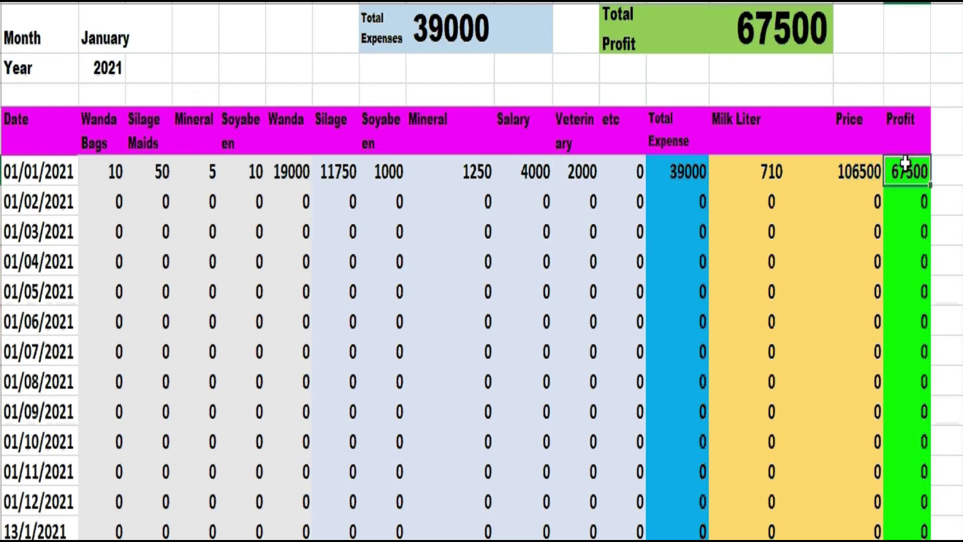
left_click(906, 137)
left_click(904, 181)
- Fill the 01/01/2021 Profit formula upward over the Profit header and the cell above, and select the Total Expenses value
left_click_drag(925, 185, 910, 51)
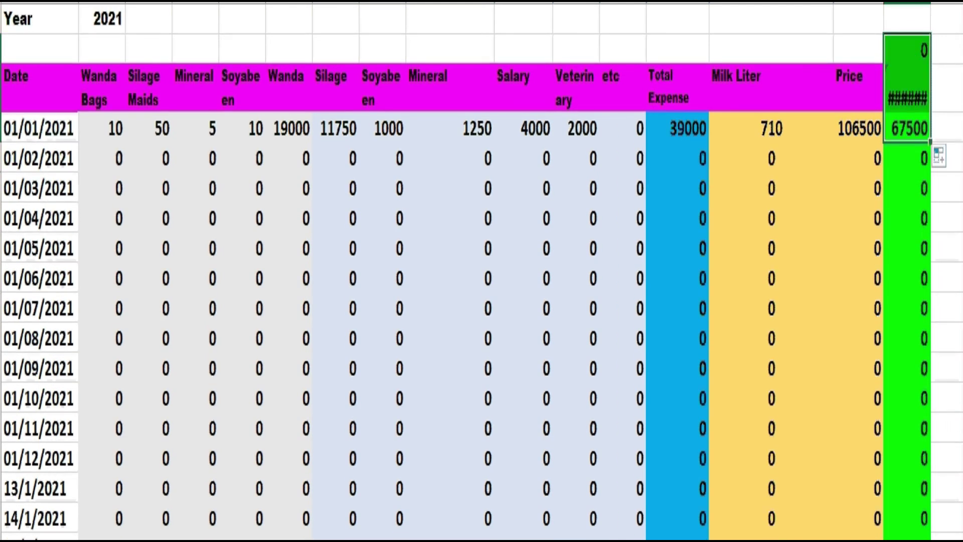
scroll(911, 50, "up", 1)
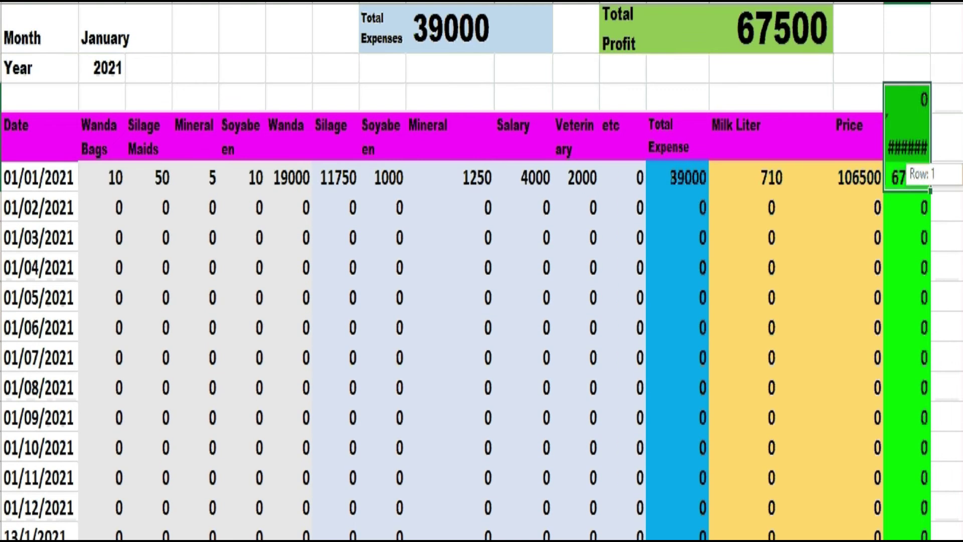
left_click(460, 33)
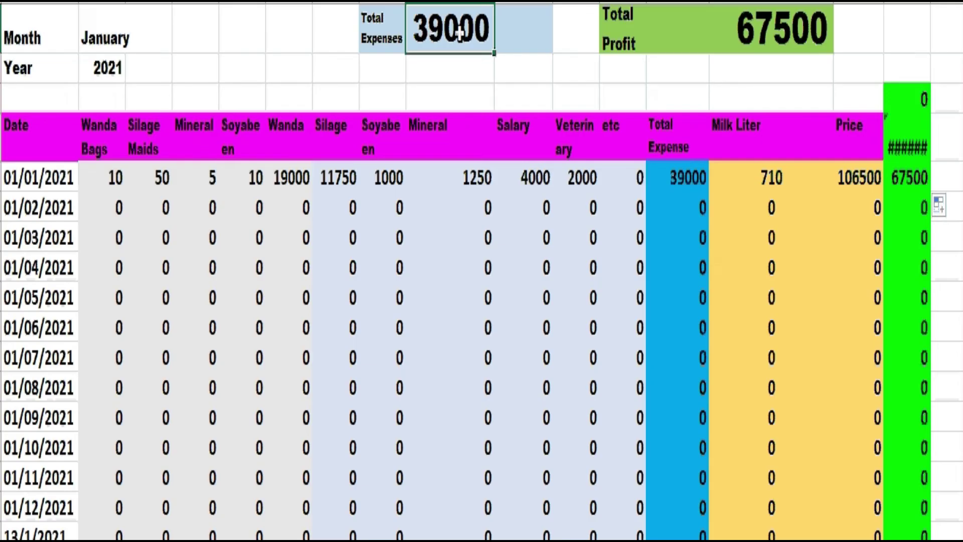
- Check the January Total Profit value and switch to the animal weight record sheet, starting at its Animal ID column
left_click(766, 34)
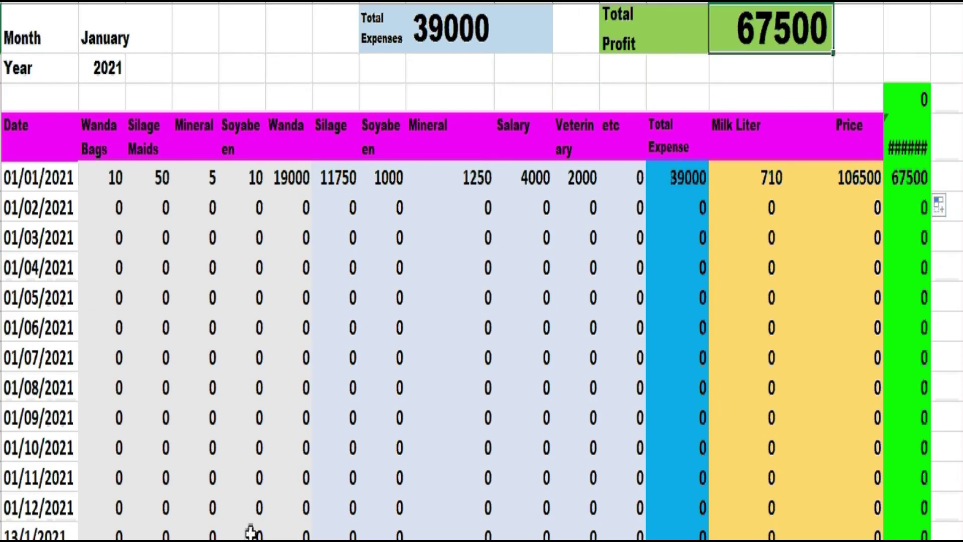
key("ctrl+Page_Down")
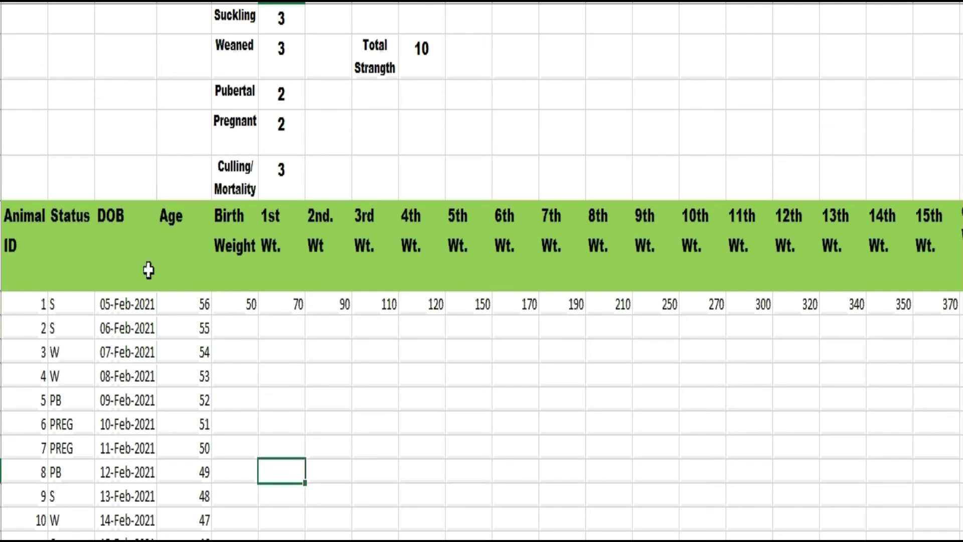
left_click(36, 246)
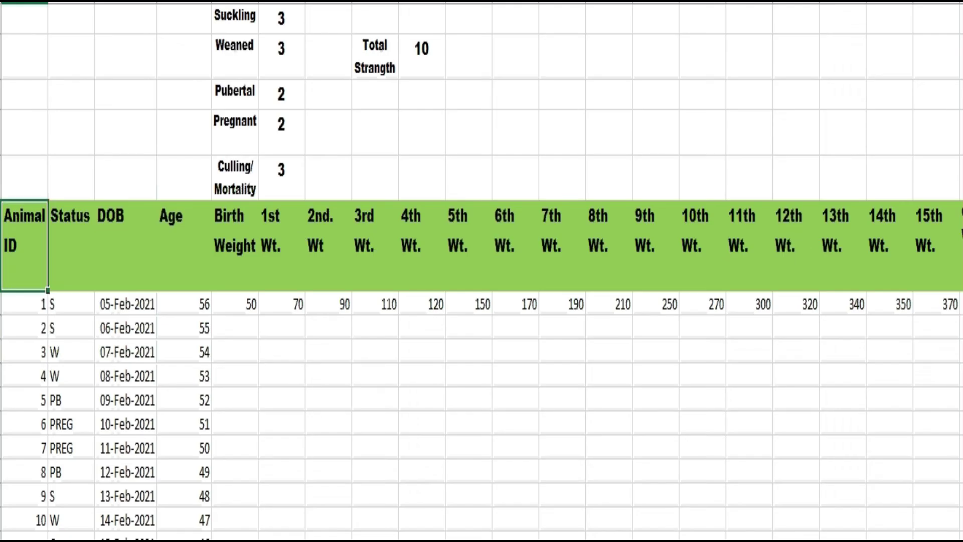
- Examine the Current WEIGHT and Wt. 1st Heat columns and their entries for animal 1
left_click_drag(645, 539, 650, 539)
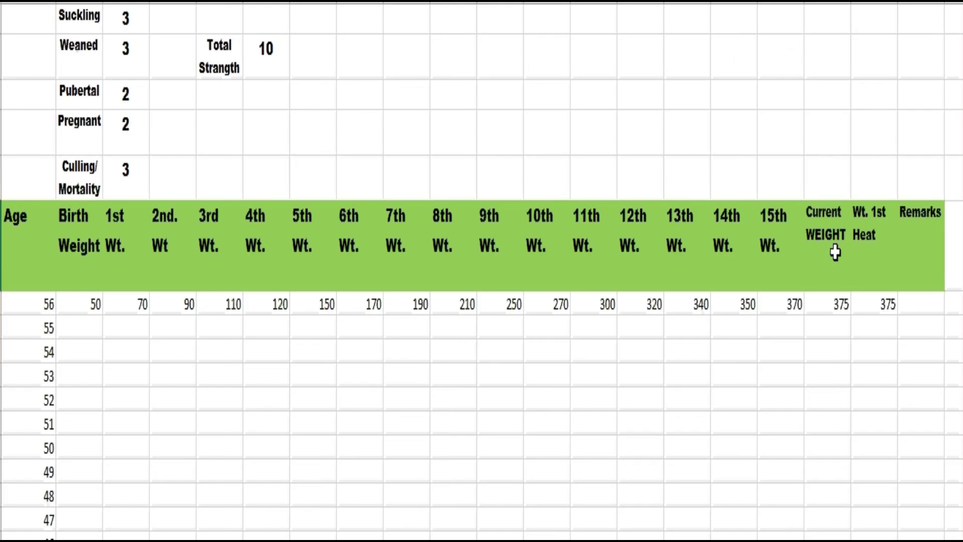
left_click(831, 232)
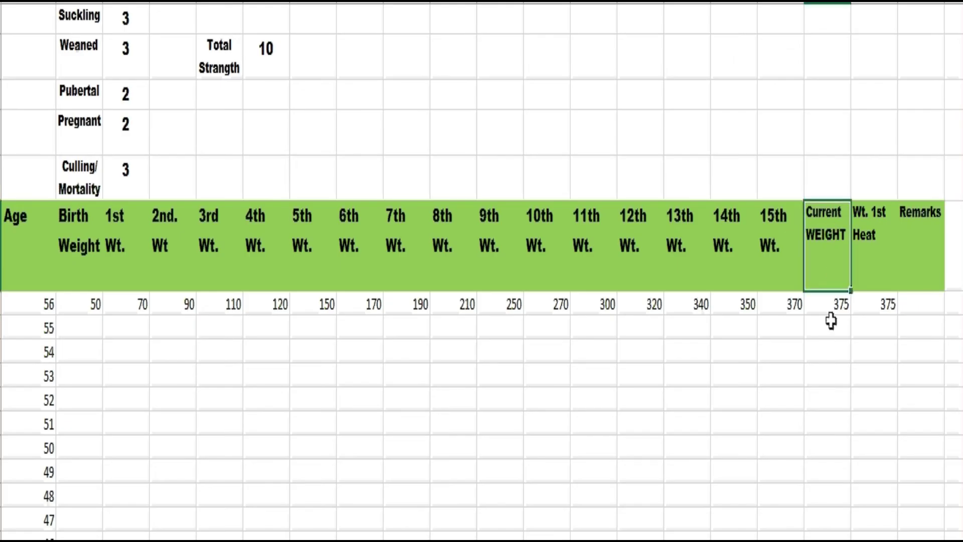
left_click(831, 303)
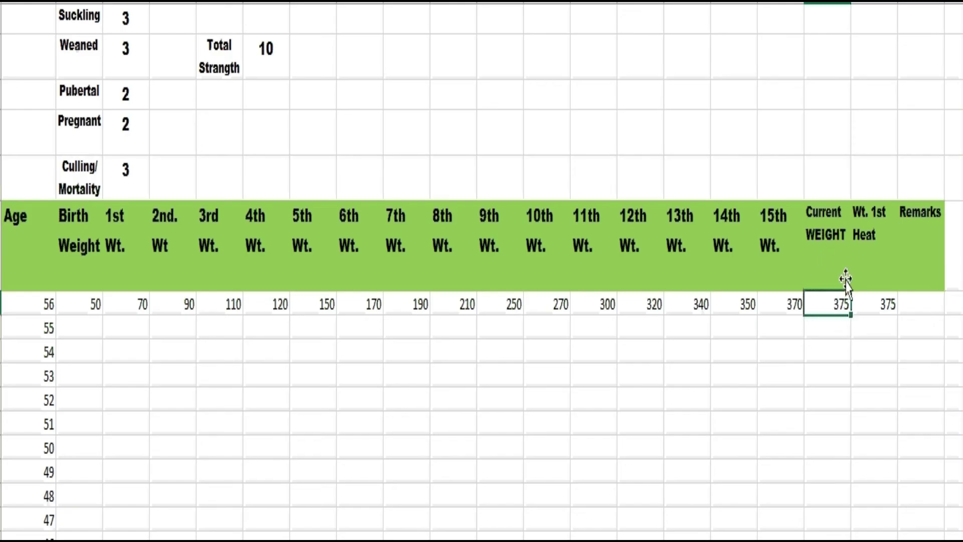
left_click(884, 251)
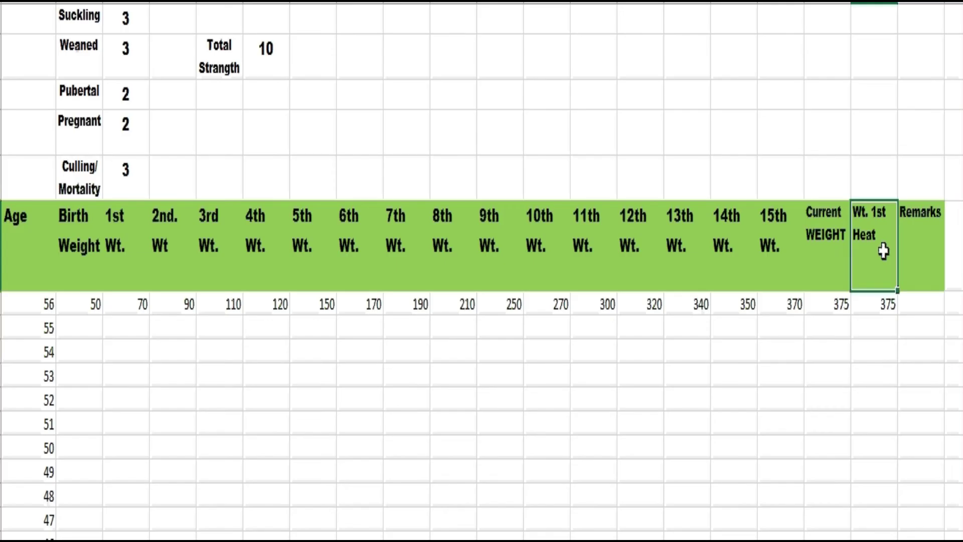
left_click(882, 308)
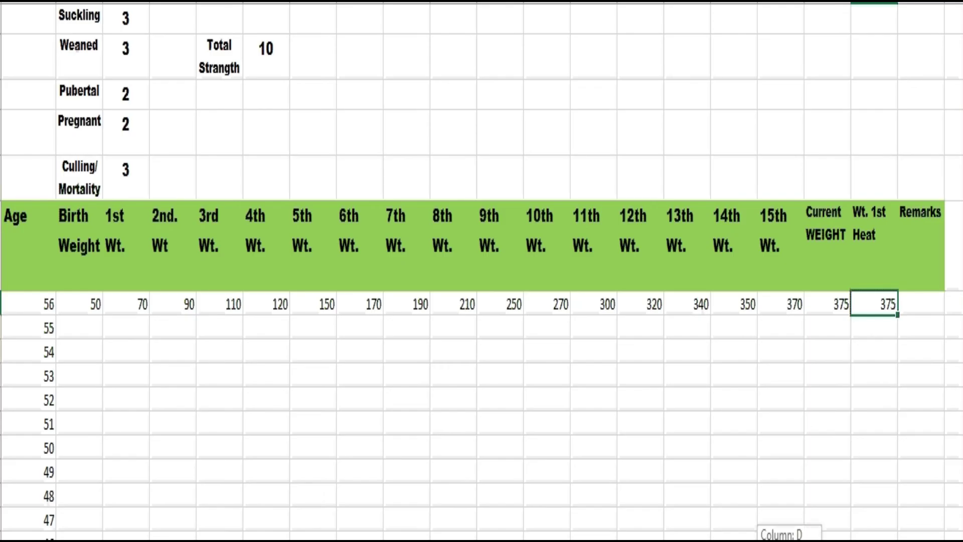
- Review the herd summary above the weight table: the Suckling, Weaned, Pubertal and Pregnant counts and Total Strangth
scroll(380, 201, "left", 3)
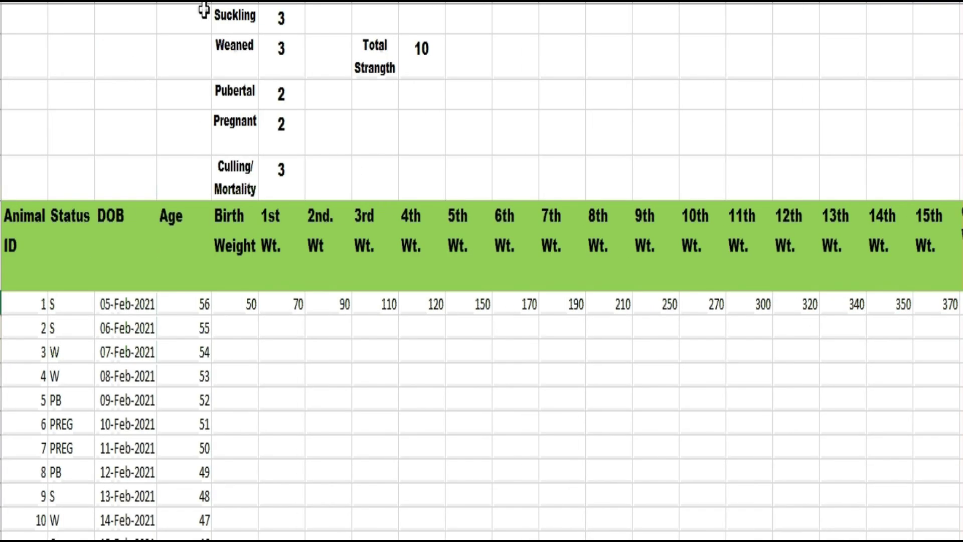
left_click(228, 16)
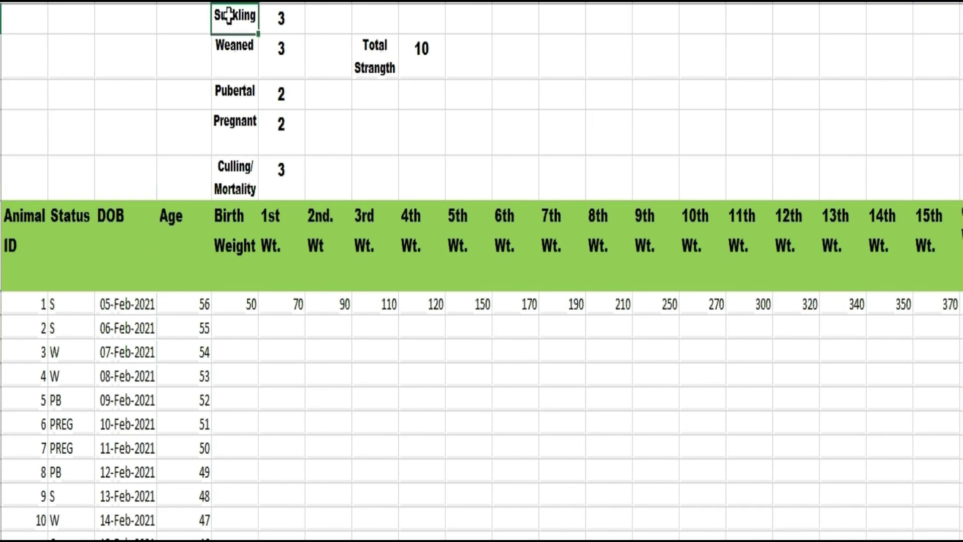
left_click(302, 20)
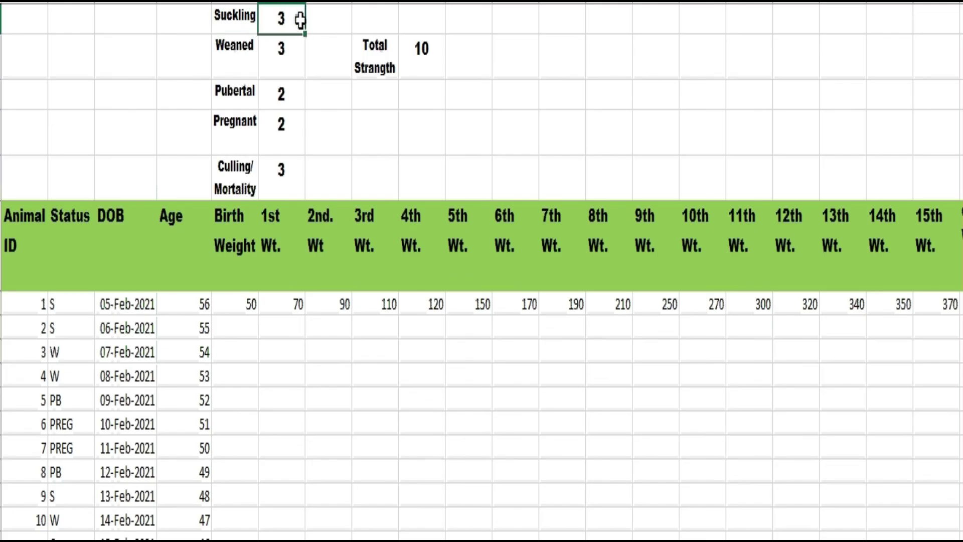
left_click(239, 61)
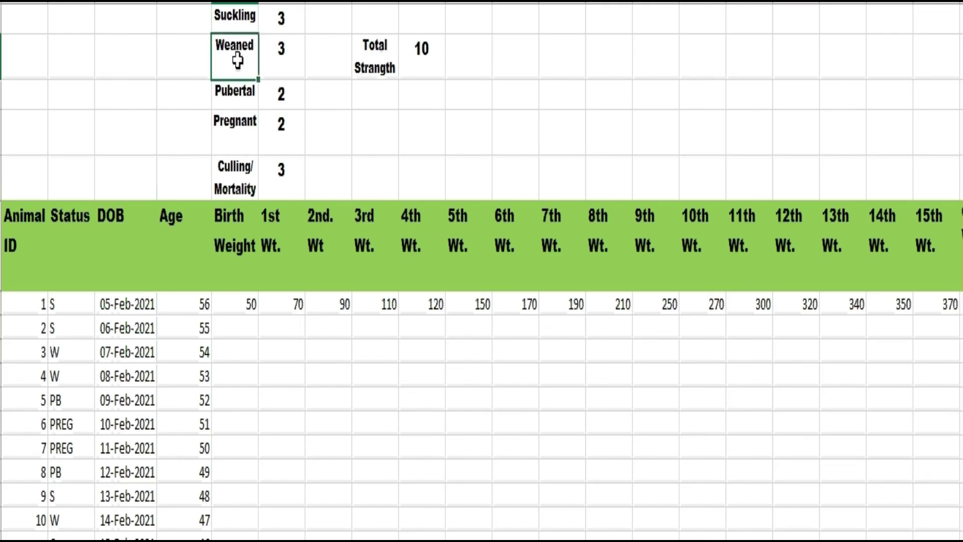
left_click(279, 59)
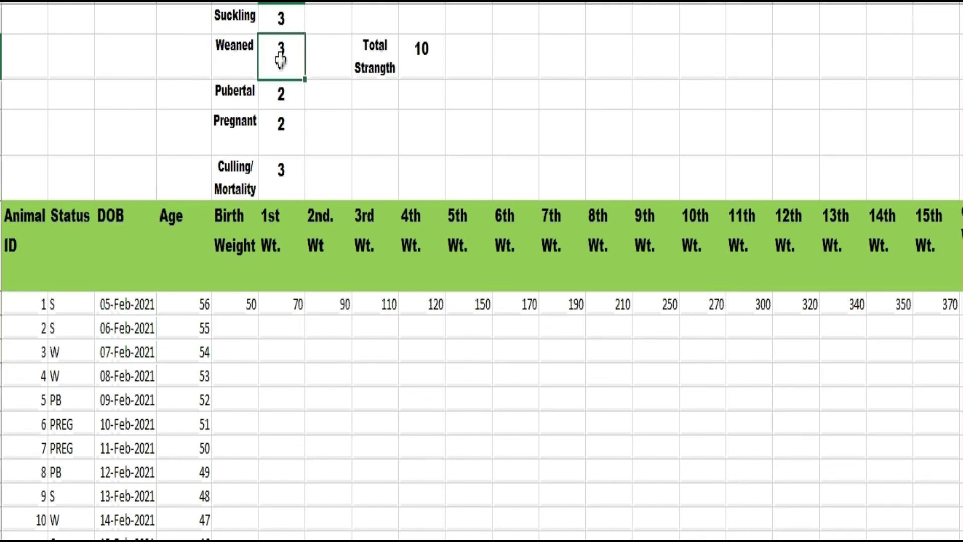
left_click(293, 103)
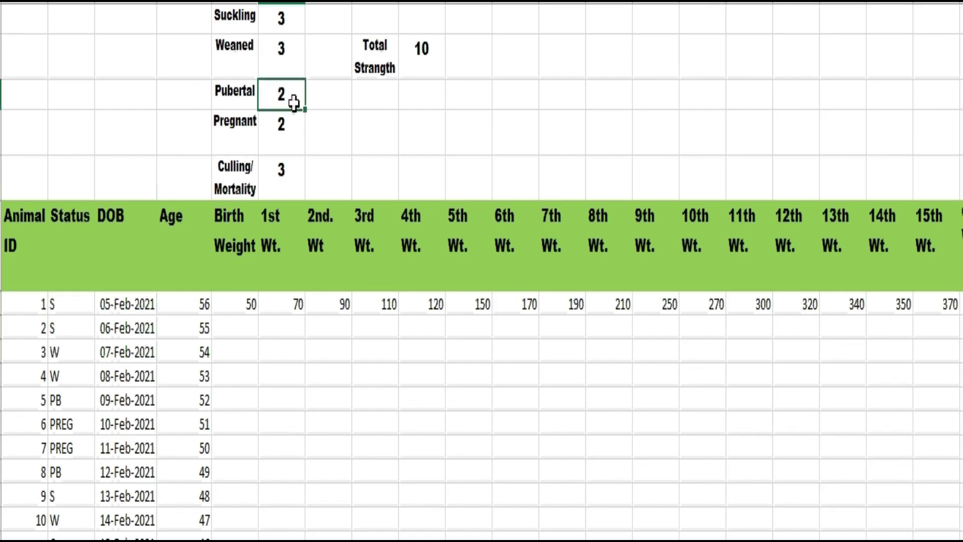
left_click(284, 141)
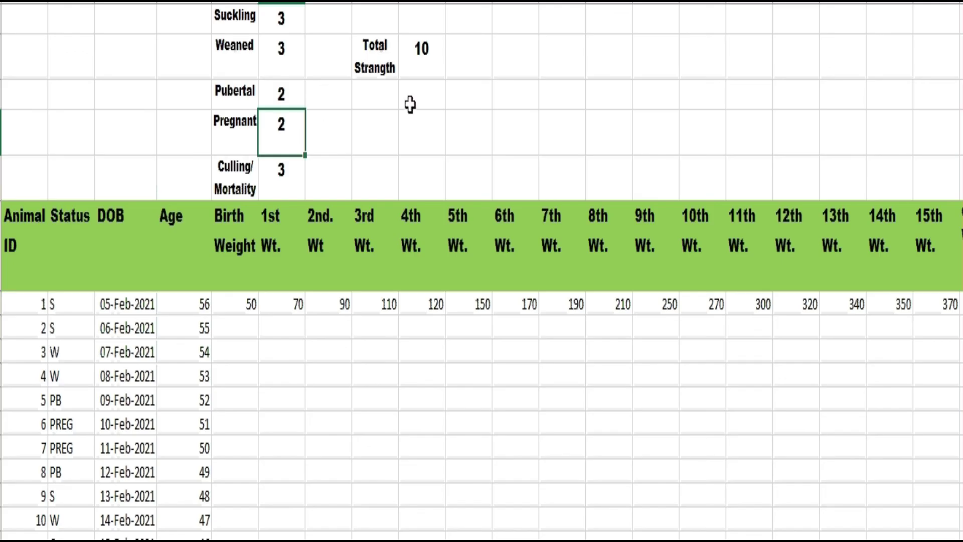
left_click(422, 75)
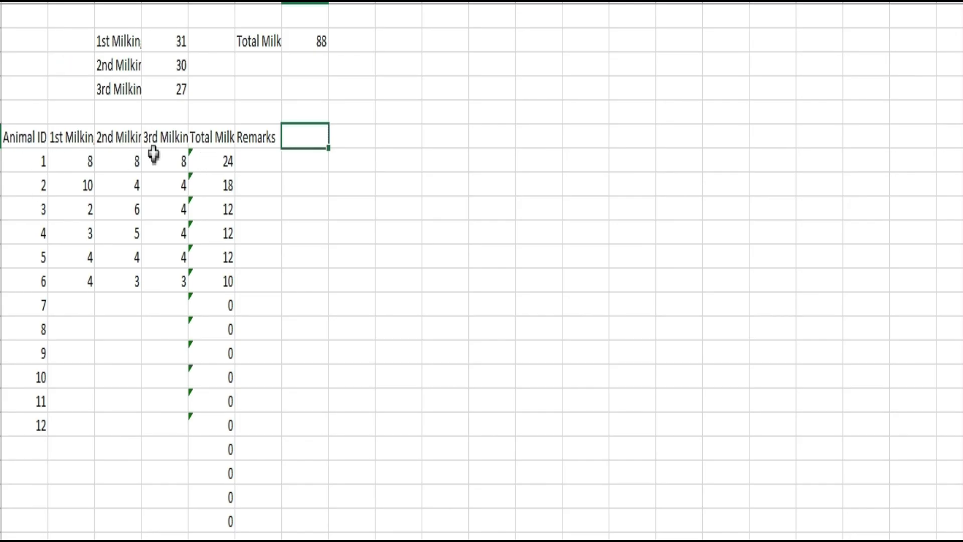
- Examine the first animal's ID and 1st Milking entry on the daily milk record sheet
left_click(36, 156)
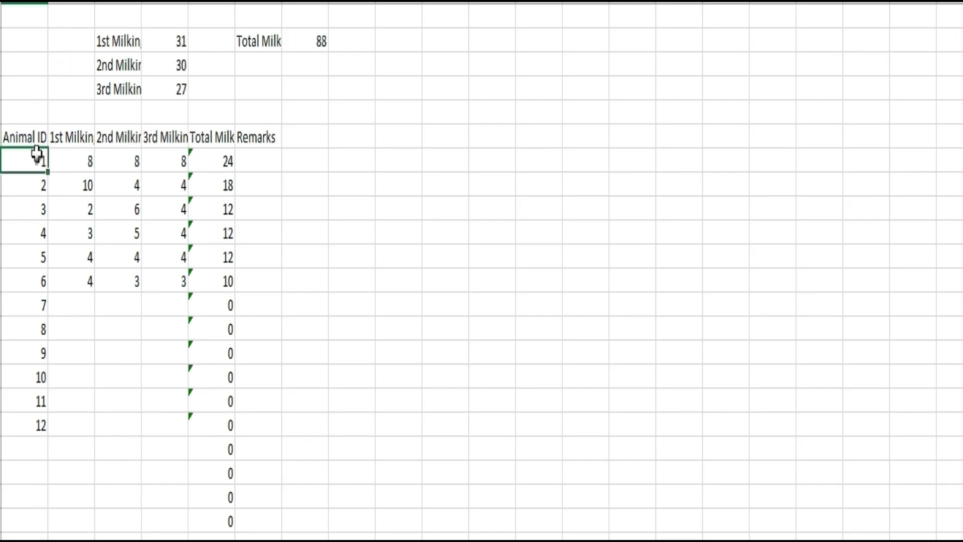
left_click(79, 154)
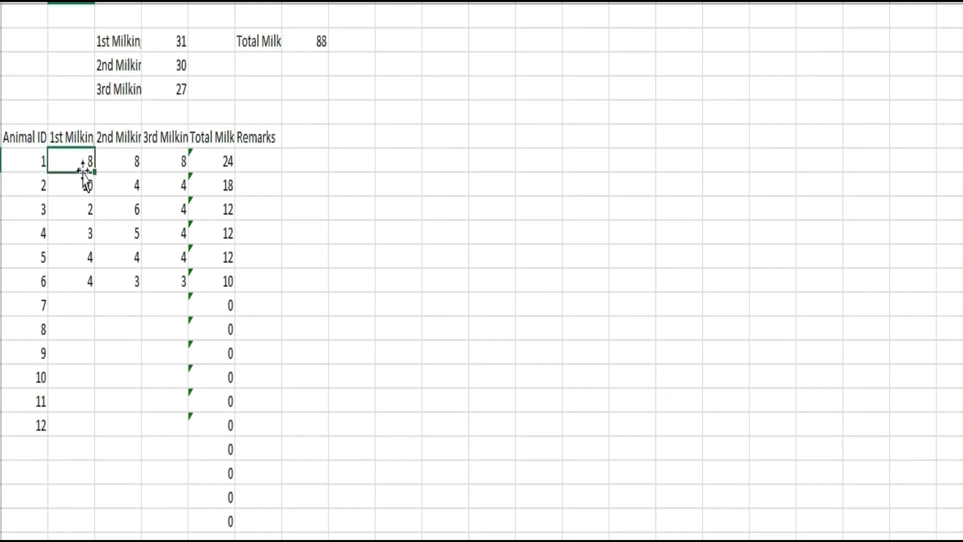